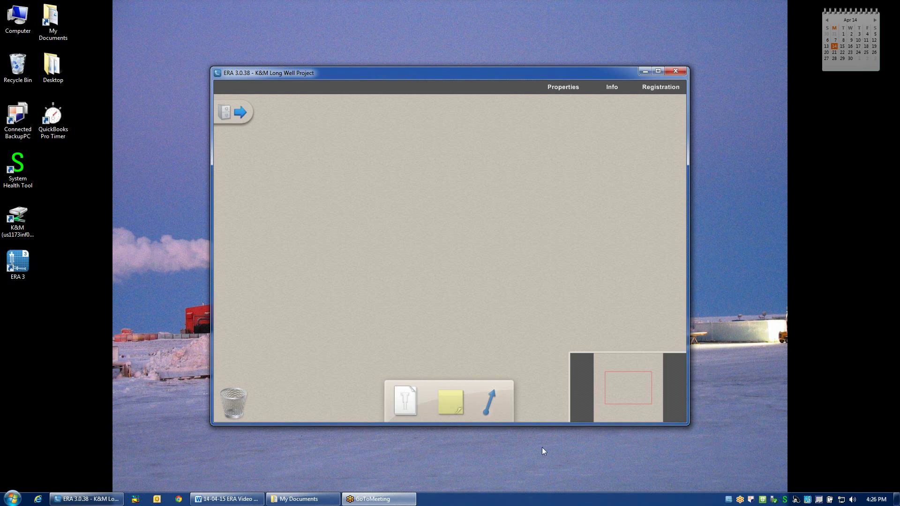
# Step: Create a new well design on the canvas with the default wellbore and name it Base Case
pyautogui.moveTo(405, 404); pyautogui.dragTo(329, 182)
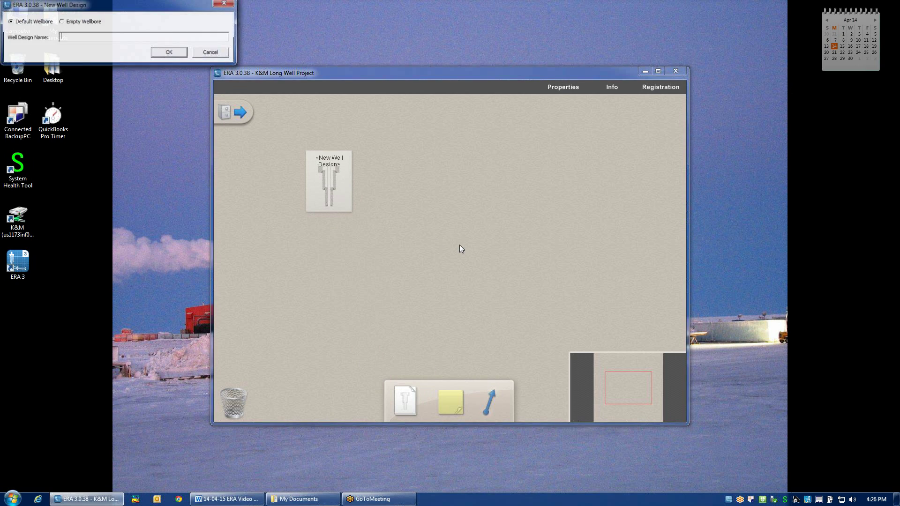
pyautogui.moveTo(124, 9); pyautogui.dragTo(502, 128)
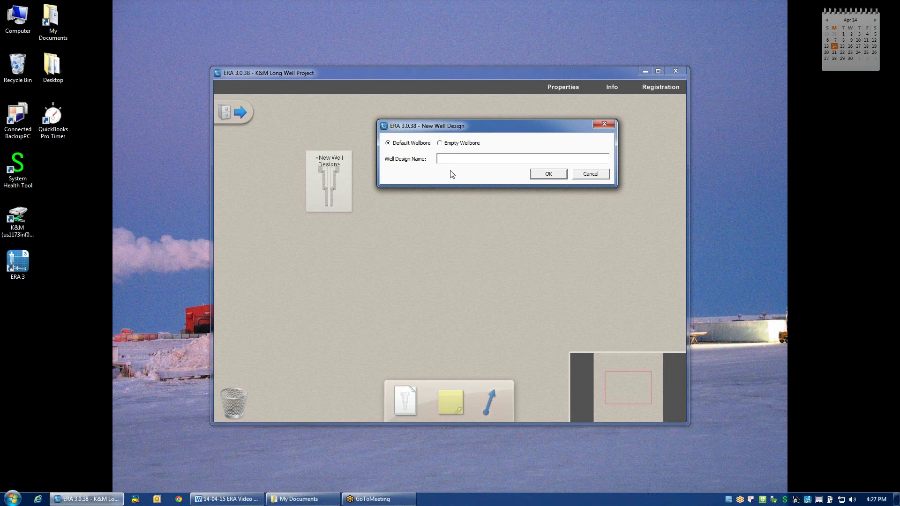
pyautogui.write('Base Case')
pyautogui.click(549, 176)
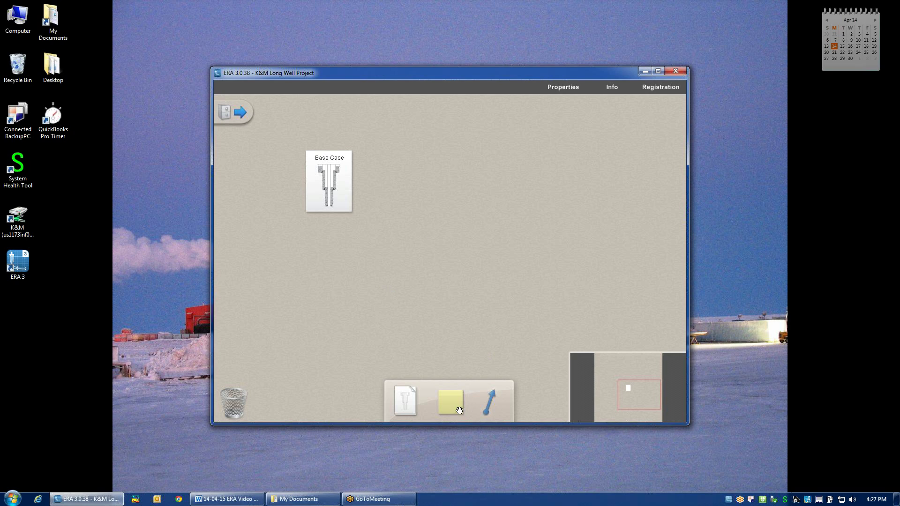
# Step: Attach a note to the Base Case design reading "Build and hold trajectory", "5" drillpipe" and "Standard Casing Design" on separate lines
pyautogui.moveTo(452, 403); pyautogui.dragTo(305, 208)
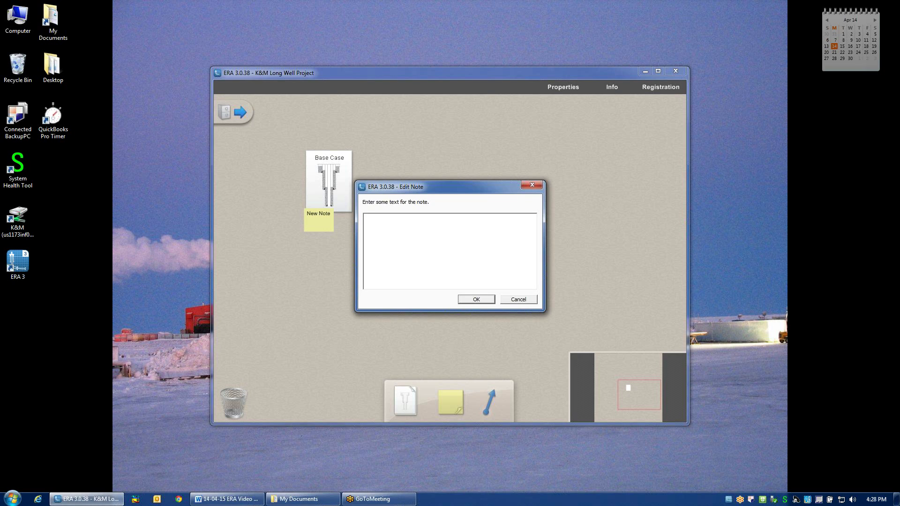
pyautogui.write('Build and hold trajector')
pyautogui.write('y')
pyautogui.press('Return')
pyautogui.write('5°')
pyautogui.write(' dri')
pyautogui.write('llpipe')
pyautogui.press('Return')
pyautogui.write('Standard Casing Design')
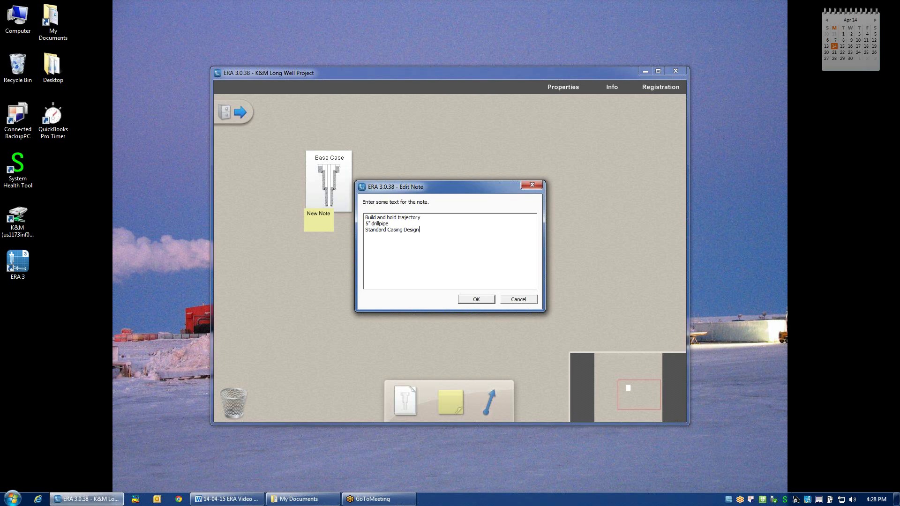
pyautogui.click(474, 299)
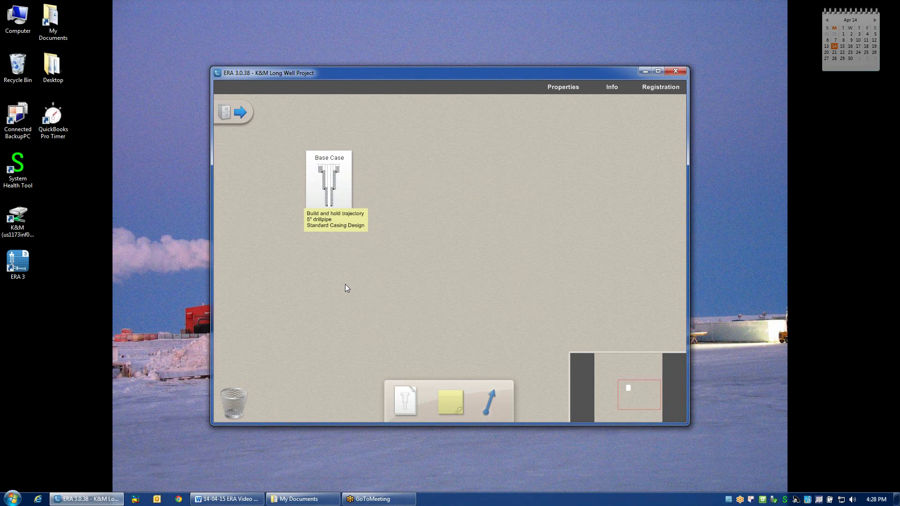
# Step: Duplicate the Base Case design beside the original and link the two with an arrow pointing to the copy
pyautogui.rightClick(338, 185)
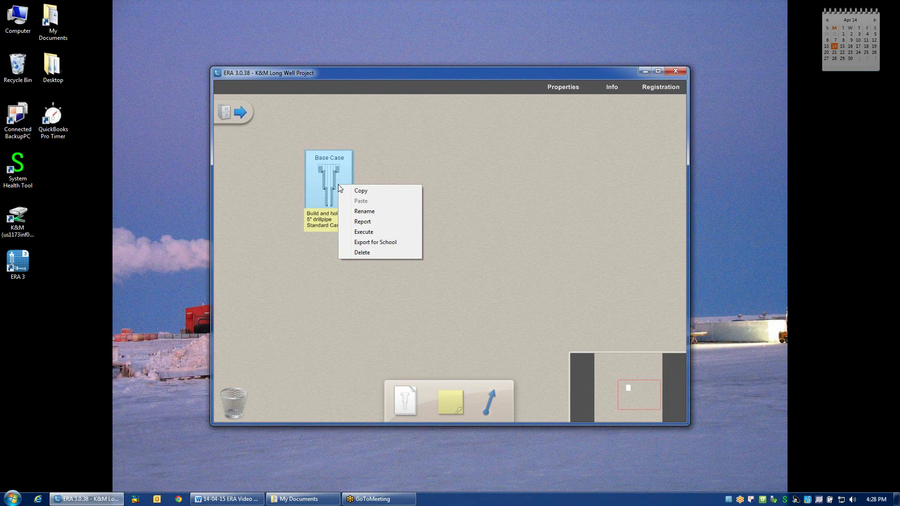
pyautogui.click(361, 191)
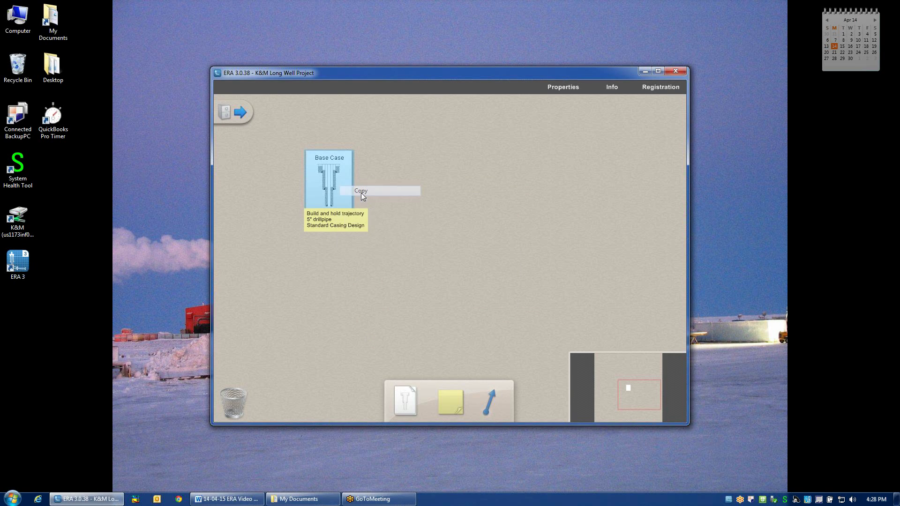
pyautogui.rightClick(413, 175)
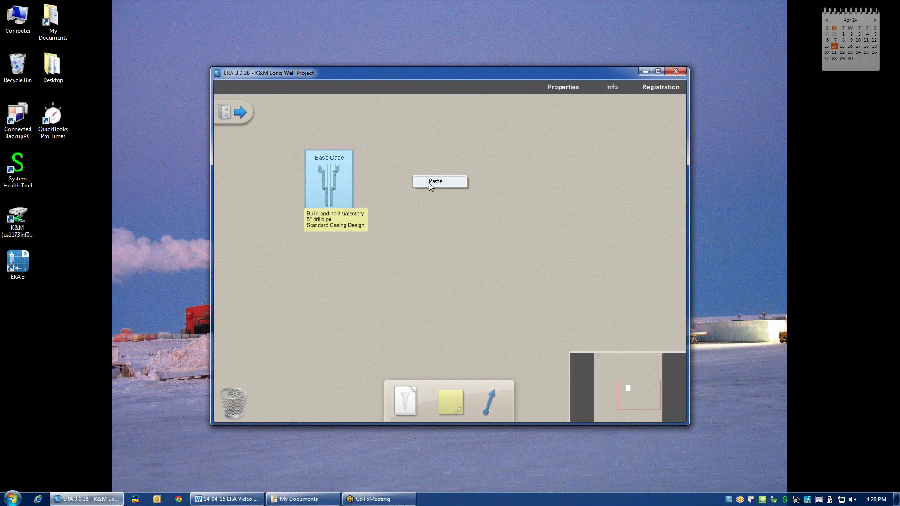
pyautogui.click(433, 183)
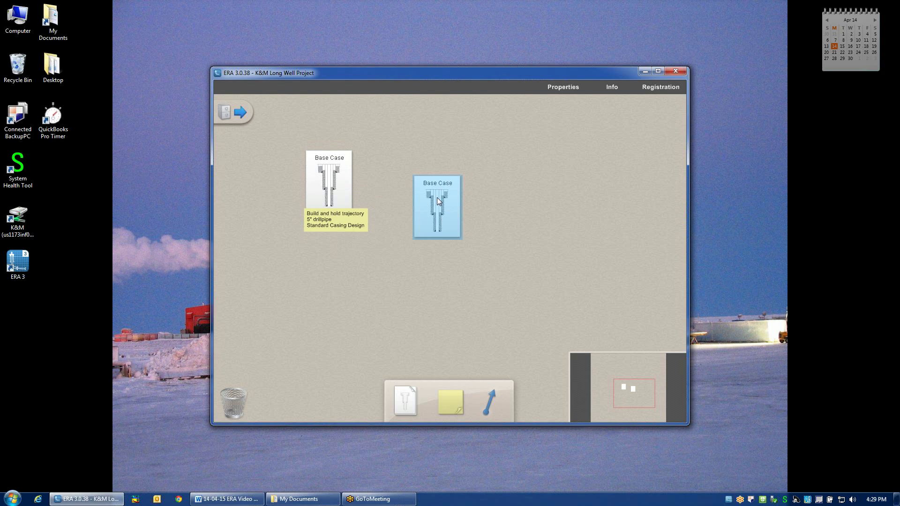
pyautogui.moveTo(492, 404); pyautogui.dragTo(426, 217)
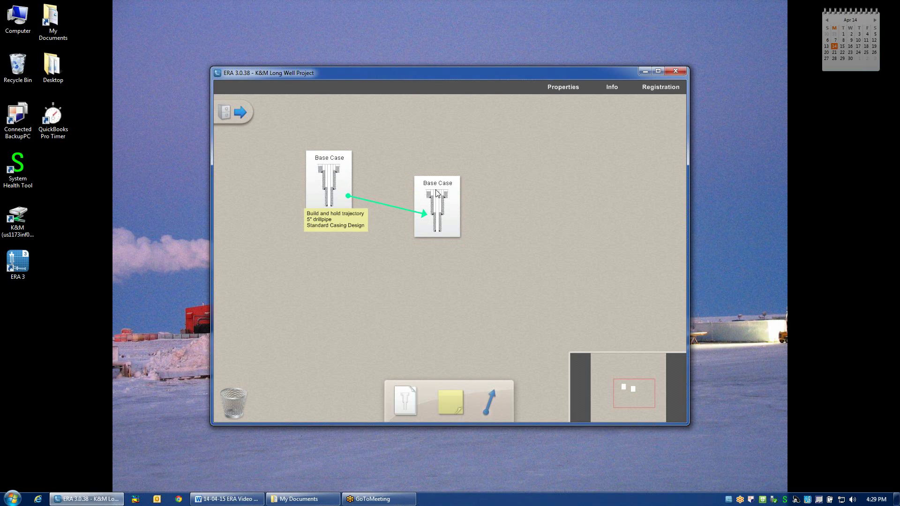
# Step: Rename the copied well design as Alt Trajectory 1
pyautogui.rightClick(438, 197)
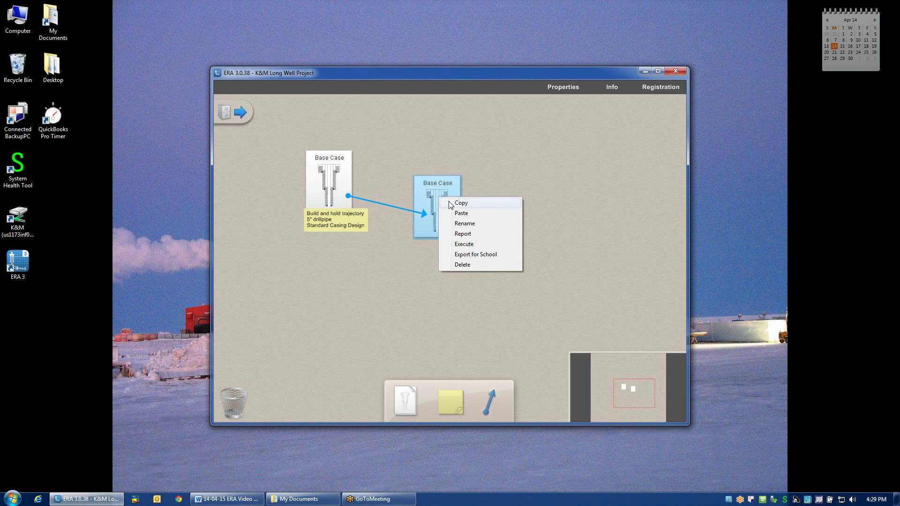
pyautogui.click(469, 227)
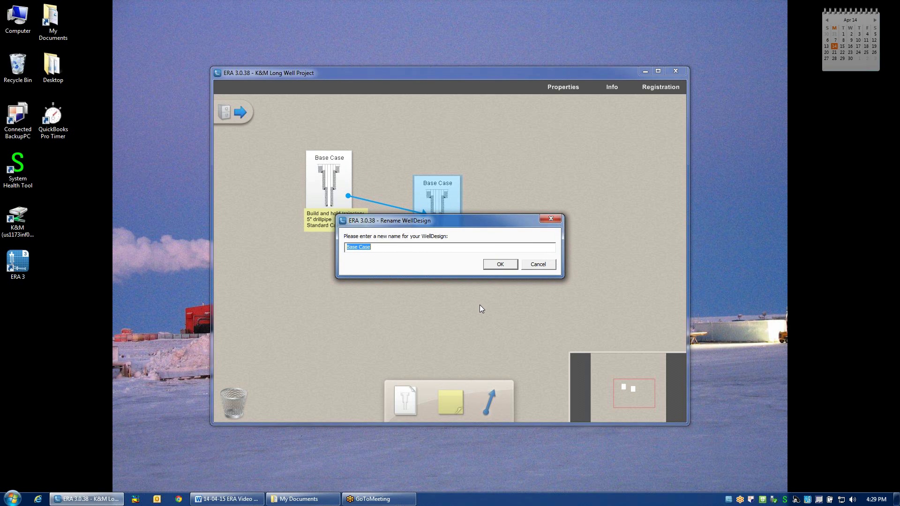
pyautogui.write('Alt Trajectory 1')
pyautogui.click(500, 265)
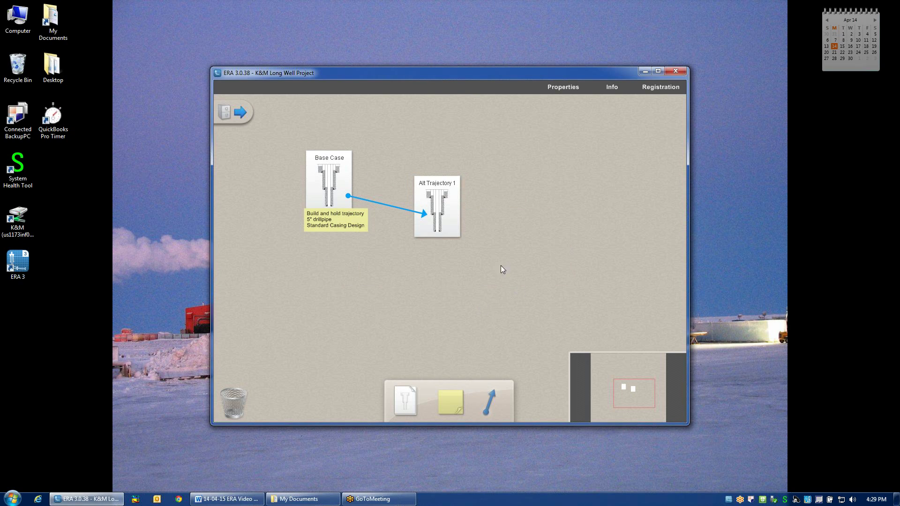
# Step: Attach a note reading "S-Path" to the Alt Trajectory 1 design
pyautogui.moveTo(460, 405); pyautogui.dragTo(413, 234)
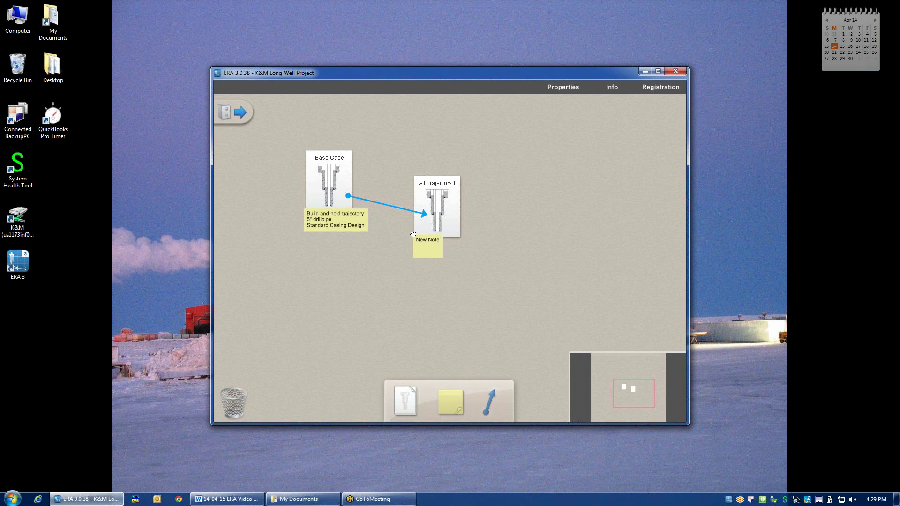
pyautogui.doubleClick(414, 237)
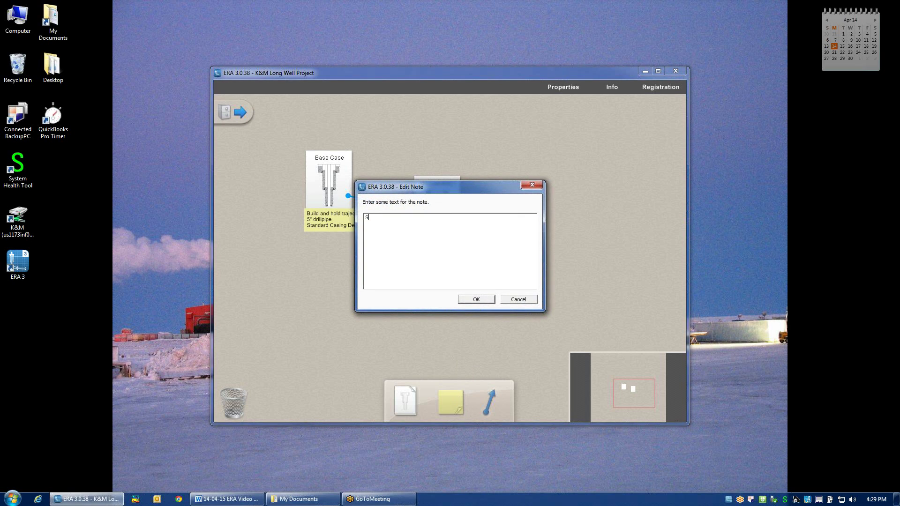
pyautogui.write('S-Path')
pyautogui.click(466, 298)
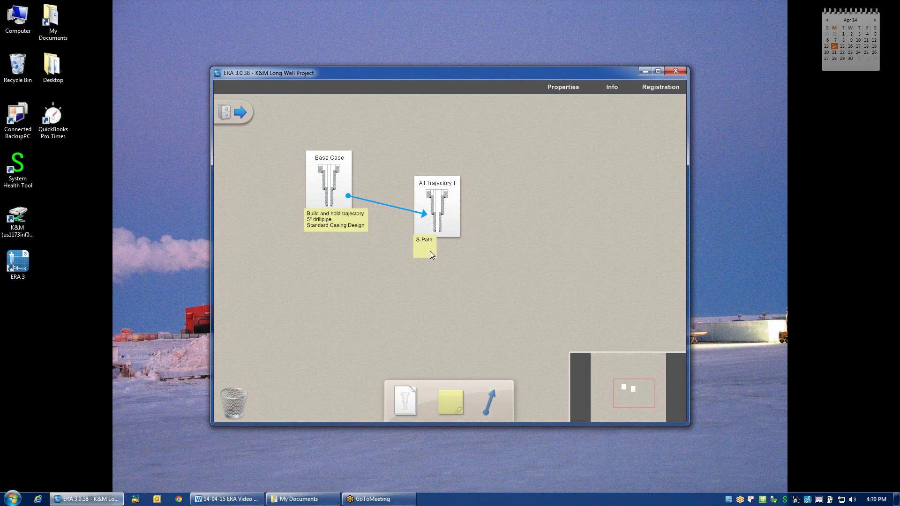
# Step: Permanently delete the Alt Trajectory 1 design by emptying the trash, and discard its leftover connecting arrow
pyautogui.moveTo(296, 338); pyautogui.dragTo(233, 401)
pyautogui.moveTo(436, 208); pyautogui.dragTo(239, 395)
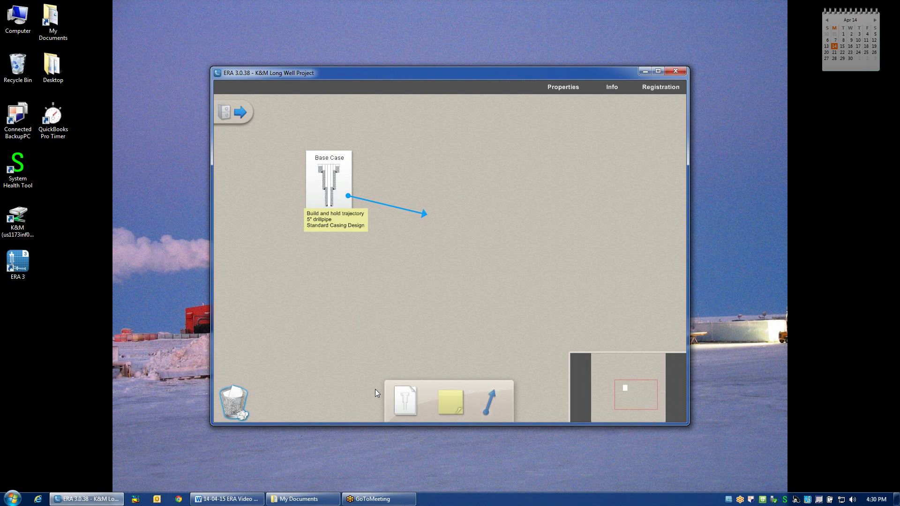
pyautogui.rightClick(231, 405)
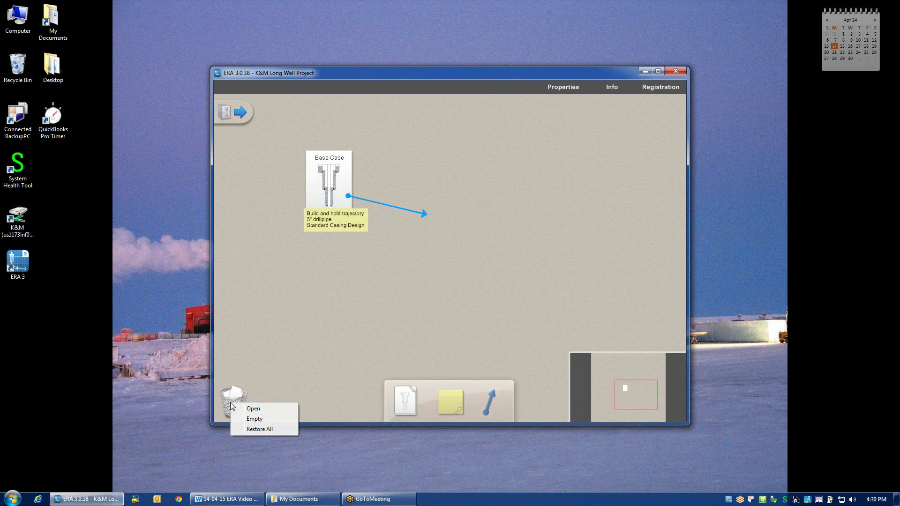
pyautogui.click(253, 419)
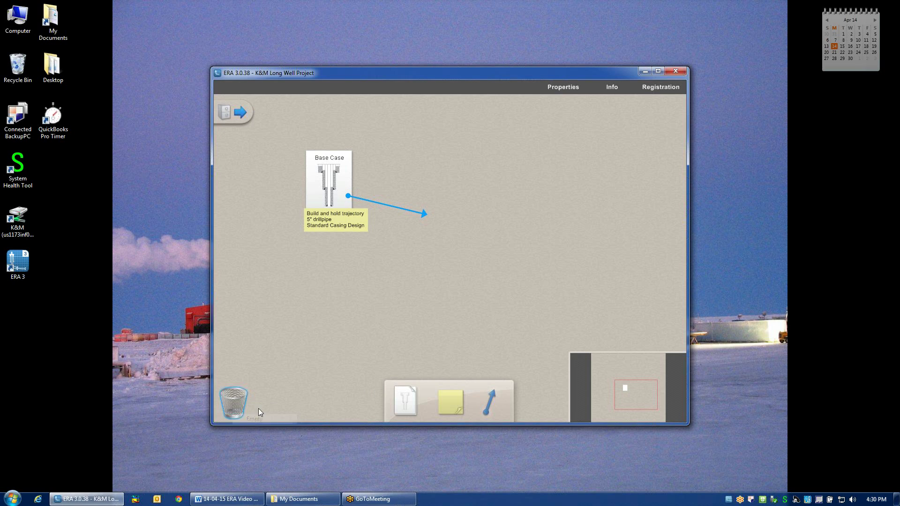
pyautogui.moveTo(415, 214); pyautogui.dragTo(253, 390)
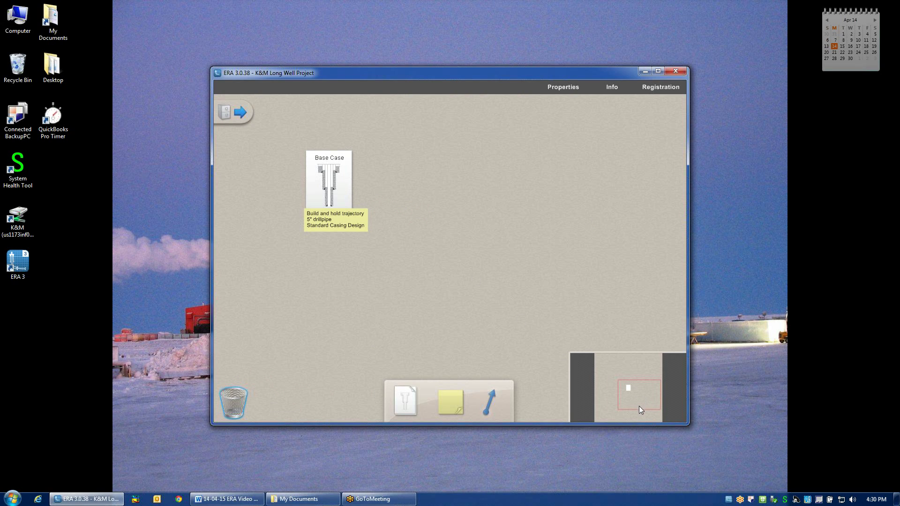
# Step: Open the project properties and examine the page size and primary length/depth unit options, keeping Letter and ft
pyautogui.moveTo(639, 406)
pyautogui.mouseDown()
pyautogui.moveTo(625, 385)
pyautogui.moveTo(634, 382)
pyautogui.moveTo(632, 399)
pyautogui.moveTo(616, 387)
pyautogui.moveTo(634, 382)
pyautogui.moveTo(634, 396)
pyautogui.moveTo(619, 392)
pyautogui.moveTo(632, 379)
pyautogui.moveTo(634, 395)
pyautogui.moveTo(618, 396)
pyautogui.moveTo(639, 390)
pyautogui.mouseUp()
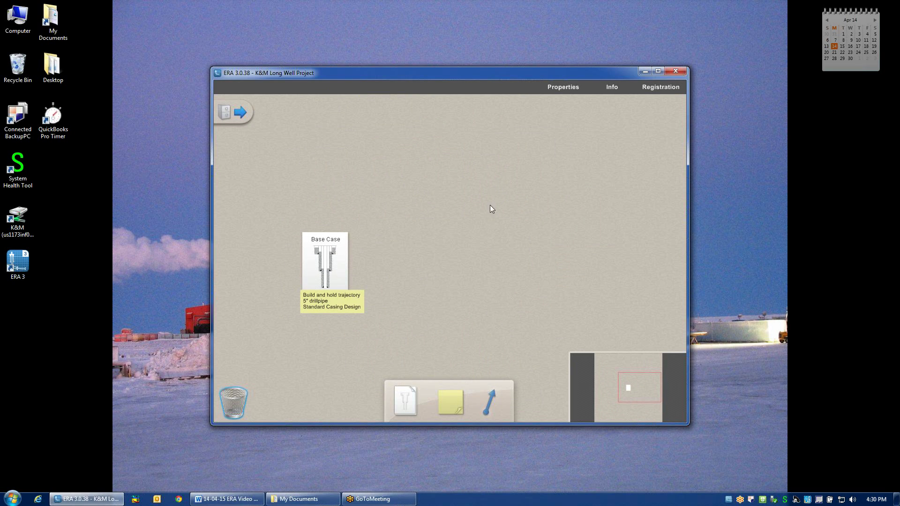
pyautogui.click(563, 88)
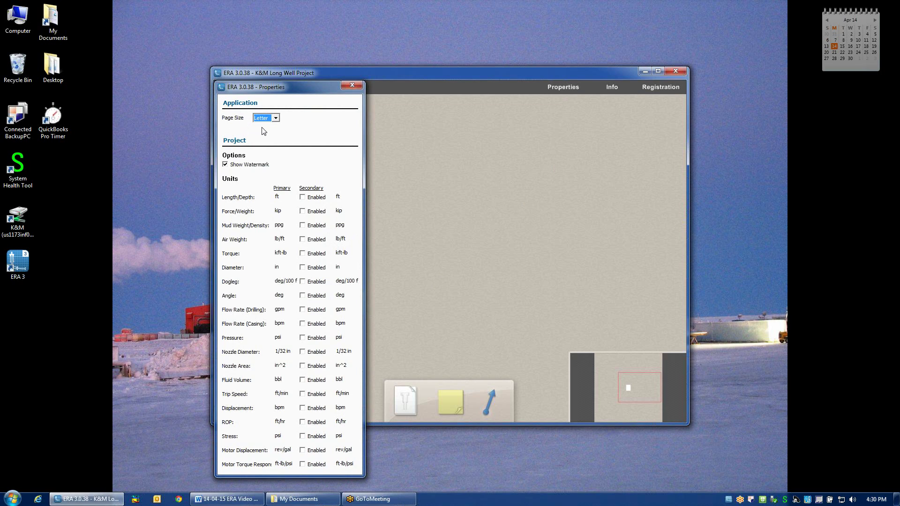
pyautogui.click(276, 119)
pyautogui.click(261, 133)
pyautogui.click(275, 118)
pyautogui.click(266, 130)
pyautogui.click(293, 199)
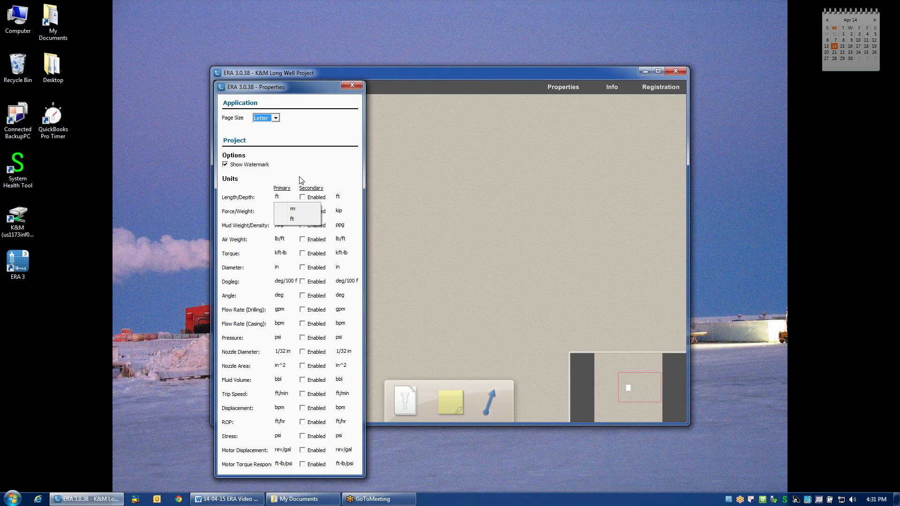
pyautogui.click(291, 190)
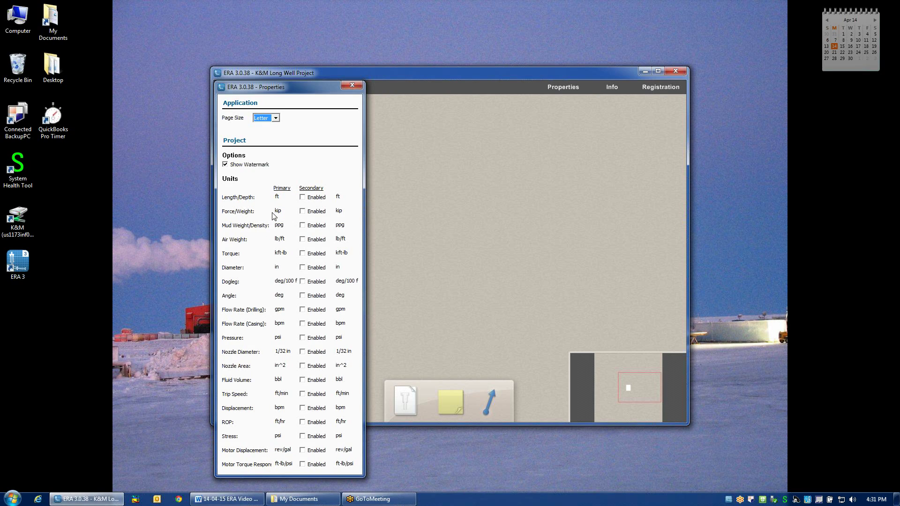
# Step: Try tonne as the primary force/weight unit, and set it back to kip
pyautogui.click(294, 212)
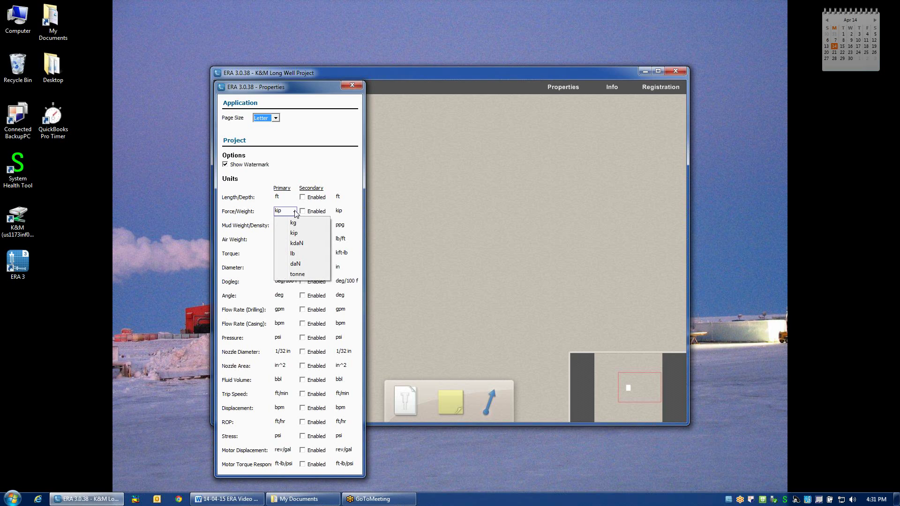
pyautogui.click(297, 277)
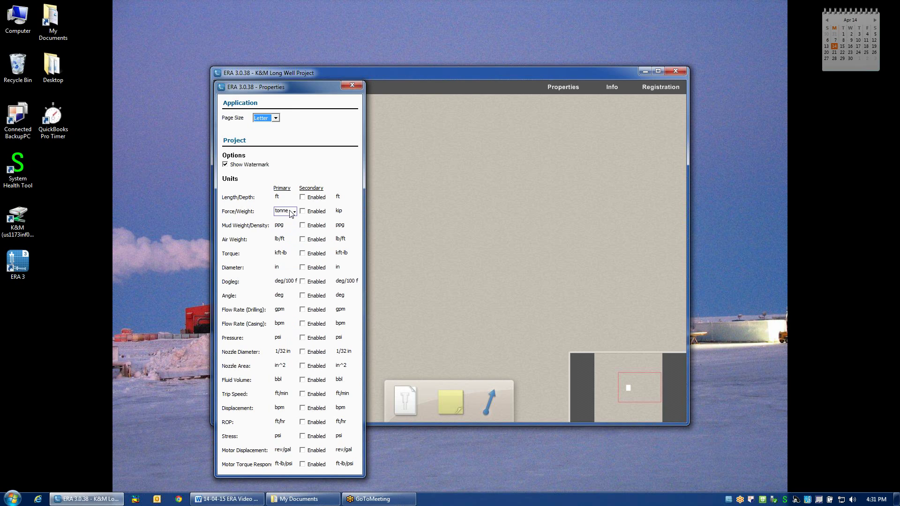
pyautogui.click(291, 214)
pyautogui.click(294, 232)
# Step: Enable the secondary force/weight unit and choose tonne for it
pyautogui.click(302, 211)
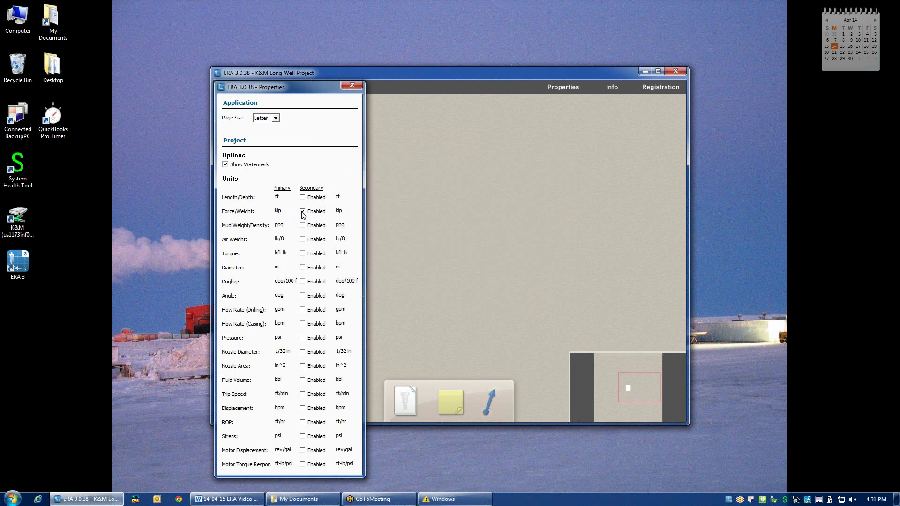
pyautogui.click(355, 213)
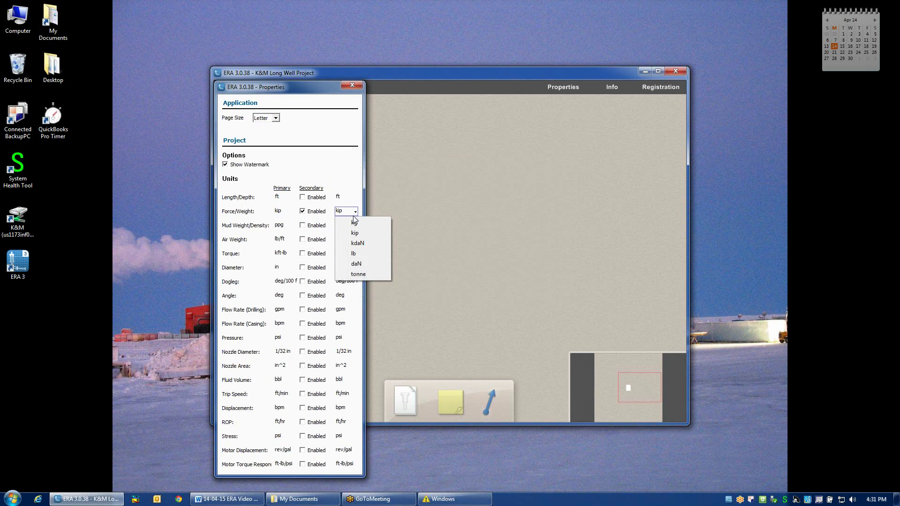
pyautogui.click(359, 275)
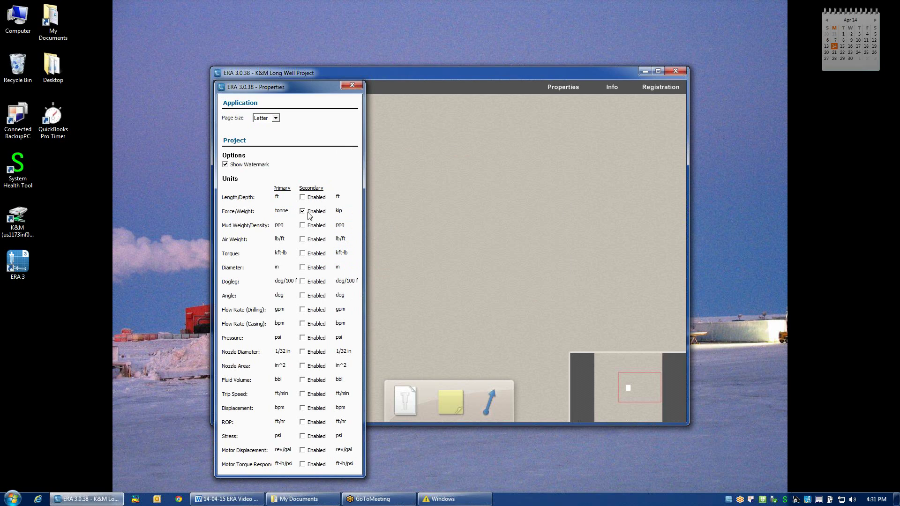
# Step: Disable the secondary force/weight unit, restore kip as the primary unit, and close the project properties
pyautogui.click(302, 211)
pyautogui.click(289, 213)
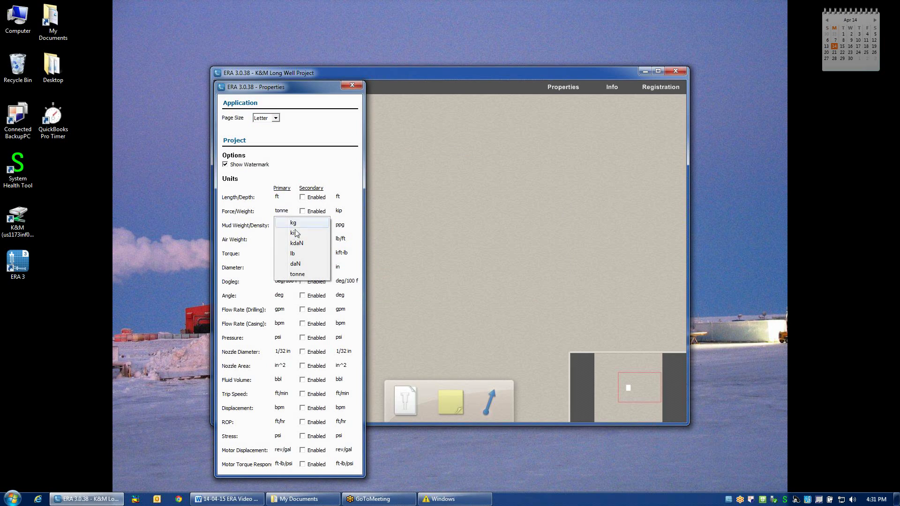
pyautogui.click(294, 233)
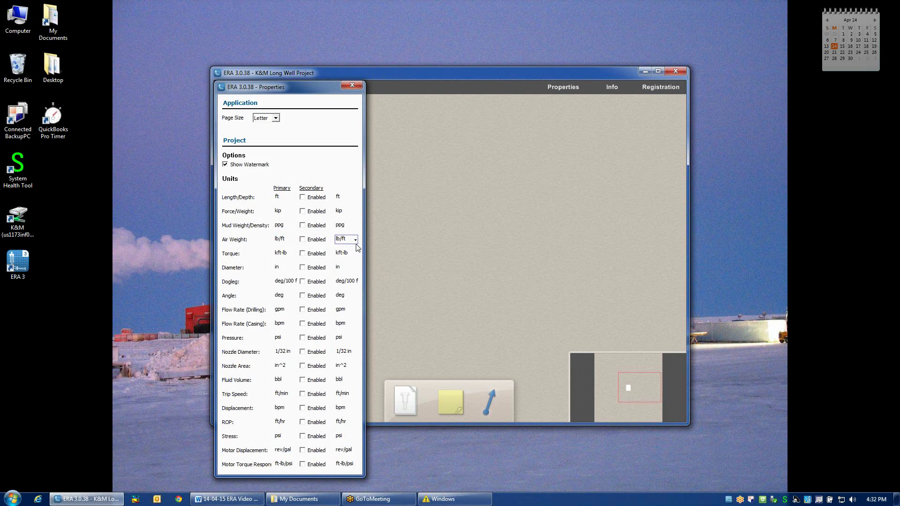
pyautogui.click(352, 85)
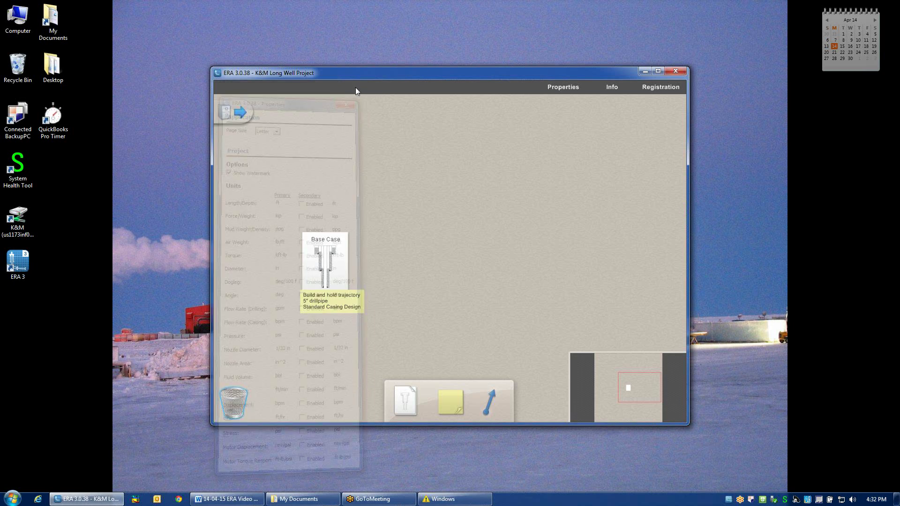
# Step: Review the application version and license information, and view the installation's registration details
pyautogui.click(608, 89)
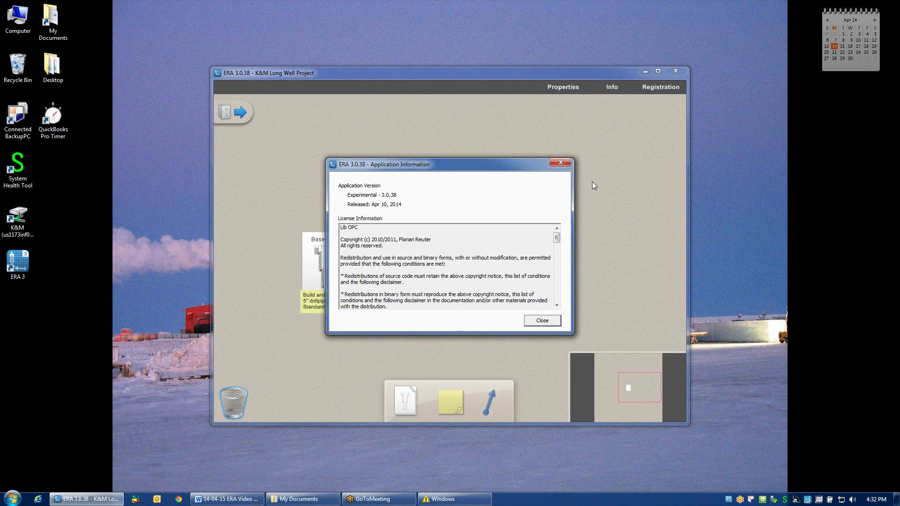
pyautogui.moveTo(557, 242); pyautogui.dragTo(558, 300)
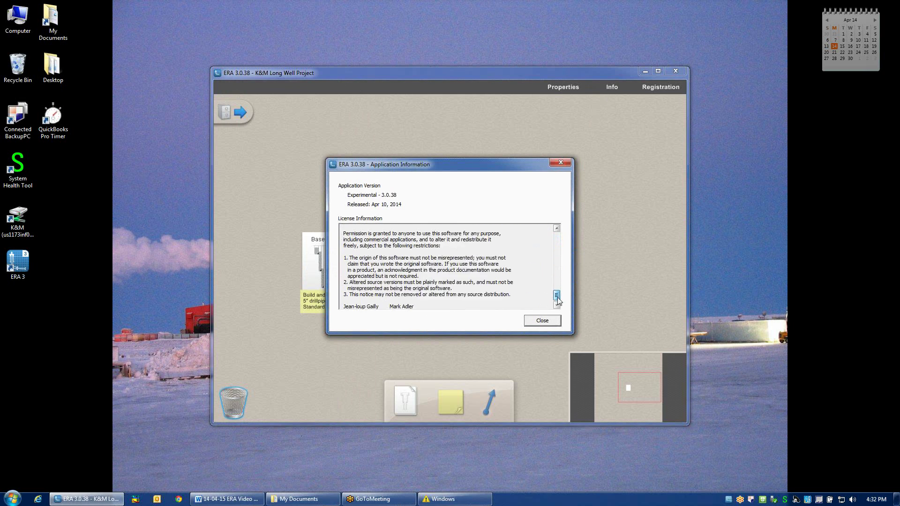
pyautogui.click(542, 321)
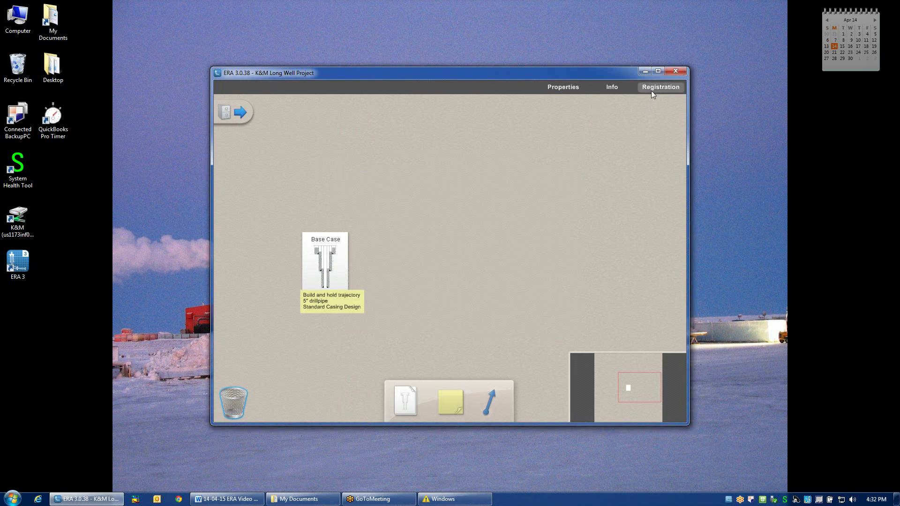
pyautogui.click(651, 91)
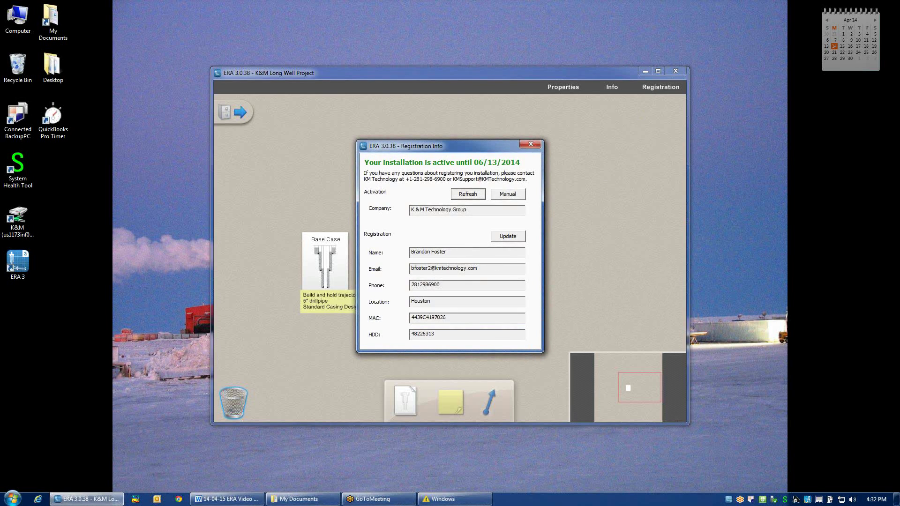
pyautogui.click(531, 145)
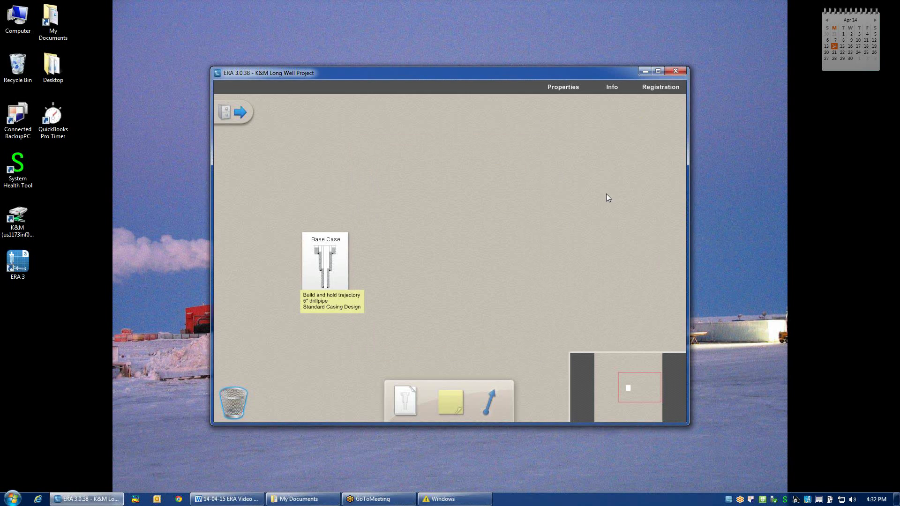